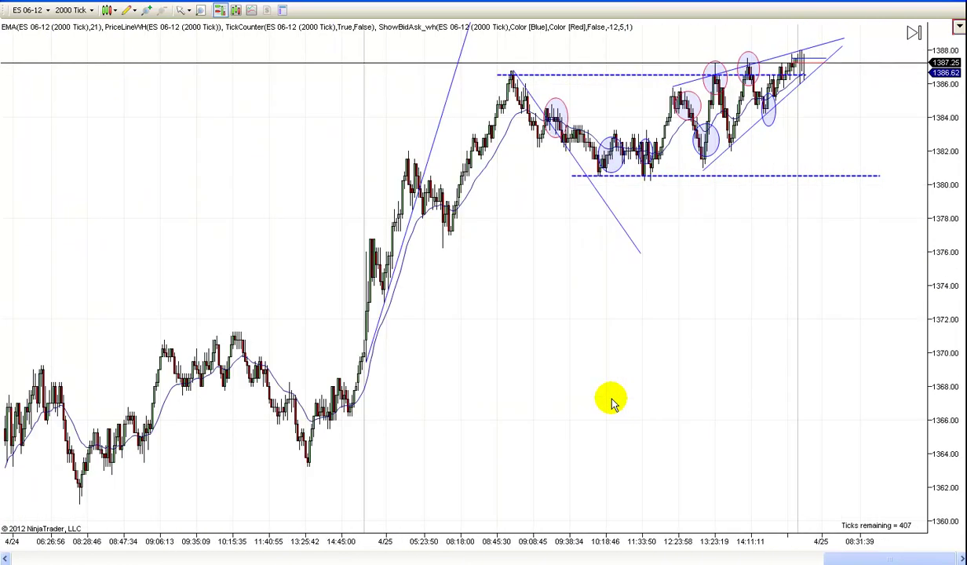
Zoom the chart's time axis to a closer view of the rising wedge topping near 1388
{"action": "scroll", "coordinate": [471, 414], "scroll_direction": "up", "scroll_amount": 2}
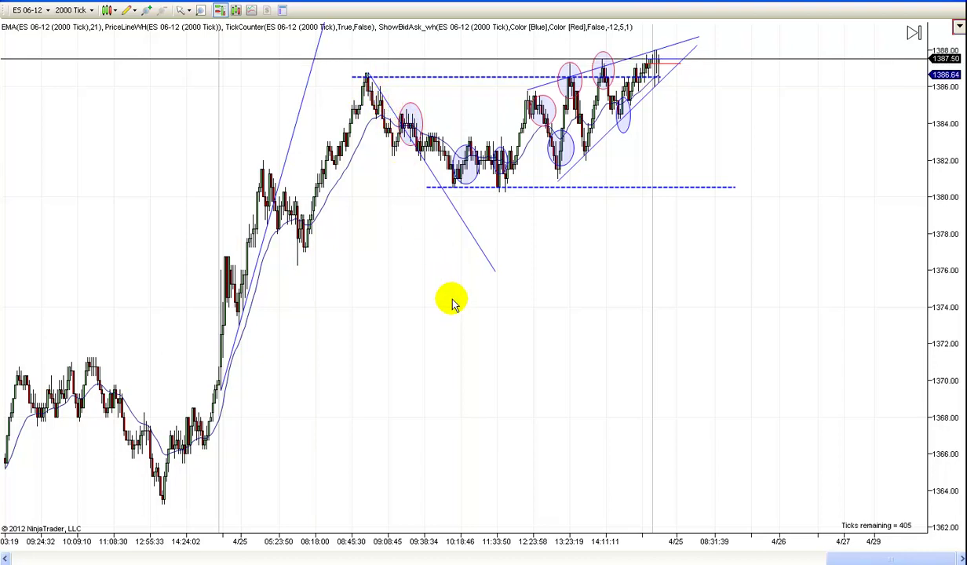
{"action": "scroll", "coordinate": [453, 304], "scroll_direction": "up", "scroll_amount": 2}
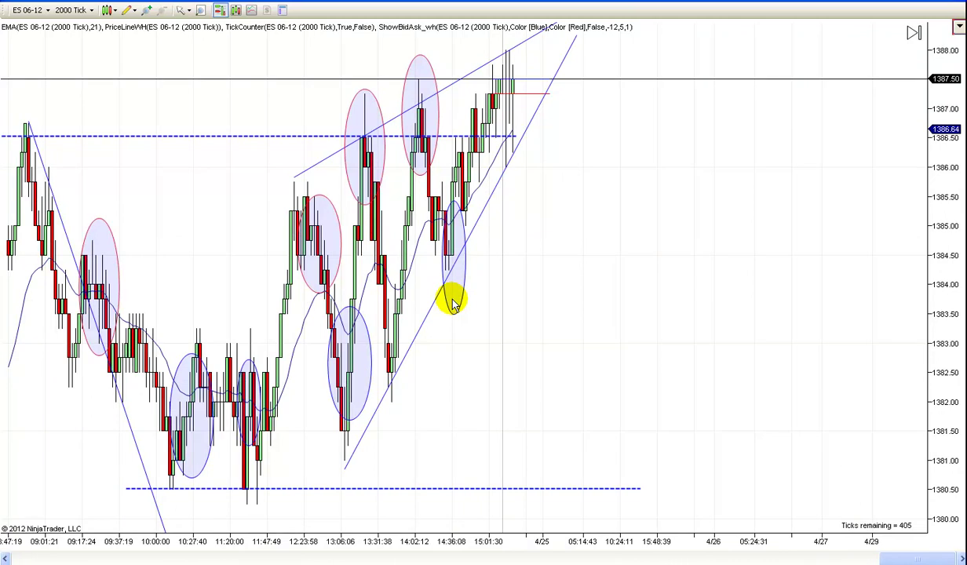
{"action": "scroll", "coordinate": [654, 287], "scroll_direction": "down", "scroll_amount": 3}
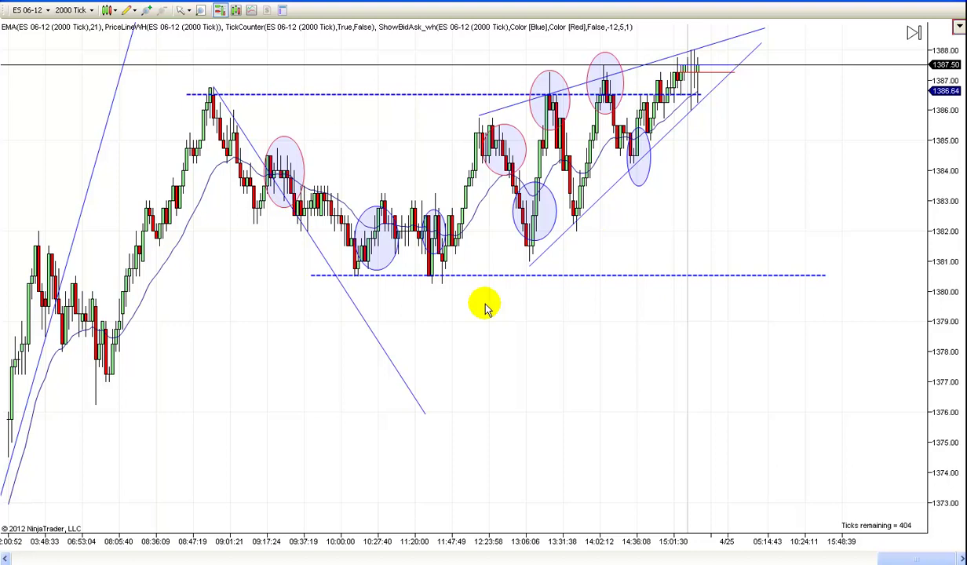
Shift and flatten the lower wedge trendline, then nudge the upper trendline onto the swing highs
{"action": "left_click", "coordinate": [541, 251]}
{"action": "left_click_drag", "start_coordinate": [542, 251], "coordinate": [541, 246]}
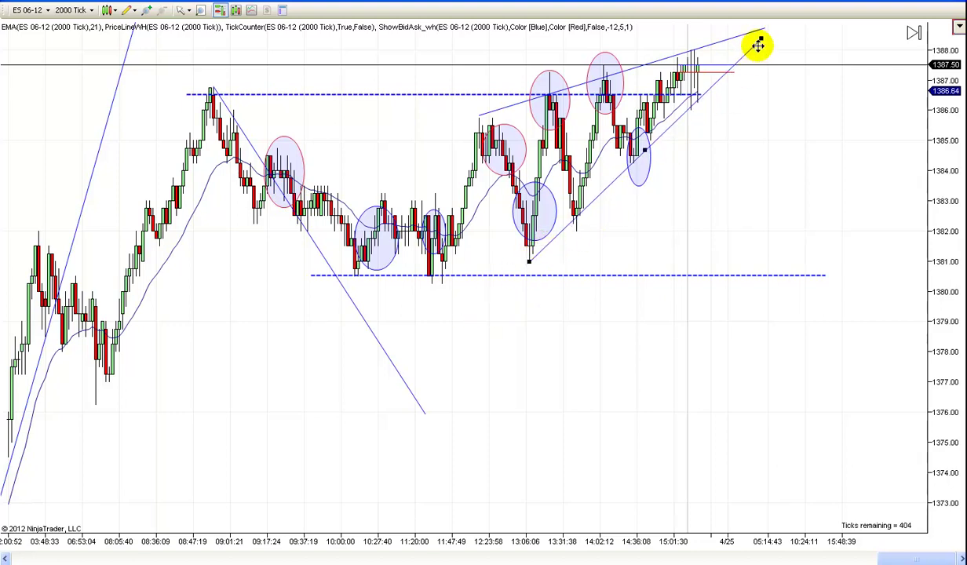
{"action": "left_click_drag", "start_coordinate": [759, 39], "coordinate": [760, 44]}
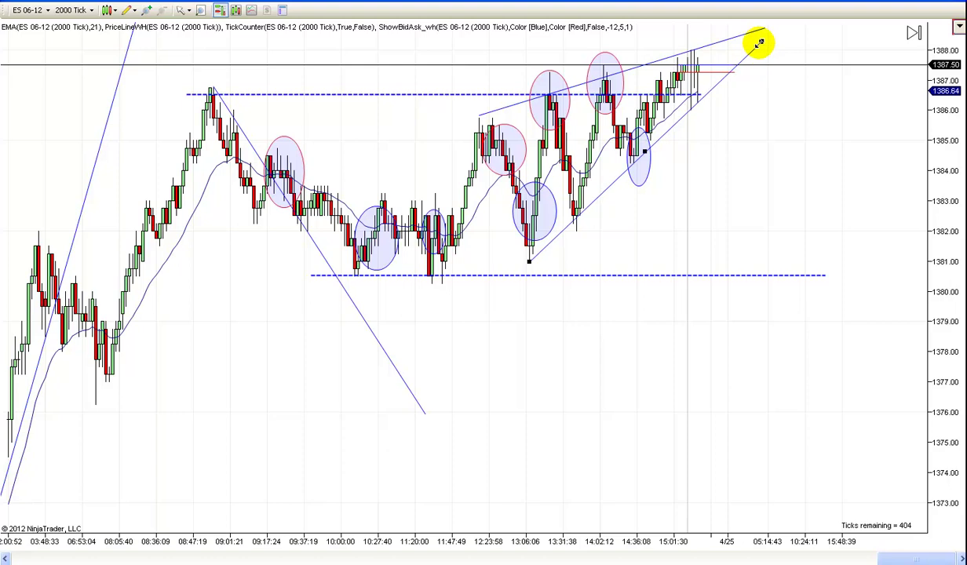
{"action": "left_click", "coordinate": [511, 107]}
{"action": "left_click_drag", "start_coordinate": [511, 106], "coordinate": [513, 105]}
{"action": "left_click", "coordinate": [755, 139]}
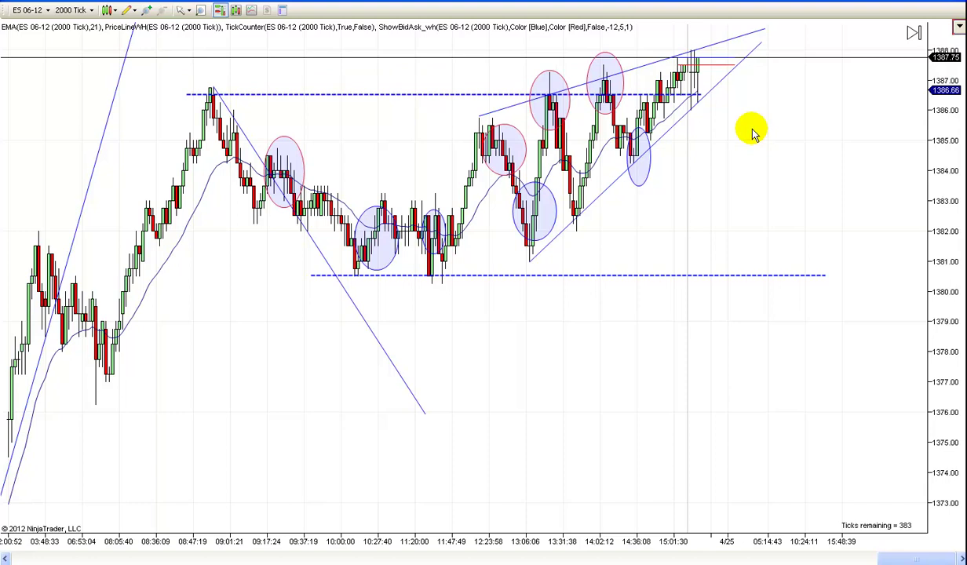
Zoom in and pan back so the wedge and earlier swing points appear larger
{"action": "scroll", "coordinate": [751, 134], "scroll_direction": "up", "scroll_amount": 2}
{"action": "left_click_drag", "start_coordinate": [737, 248], "coordinate": [861, 250]}
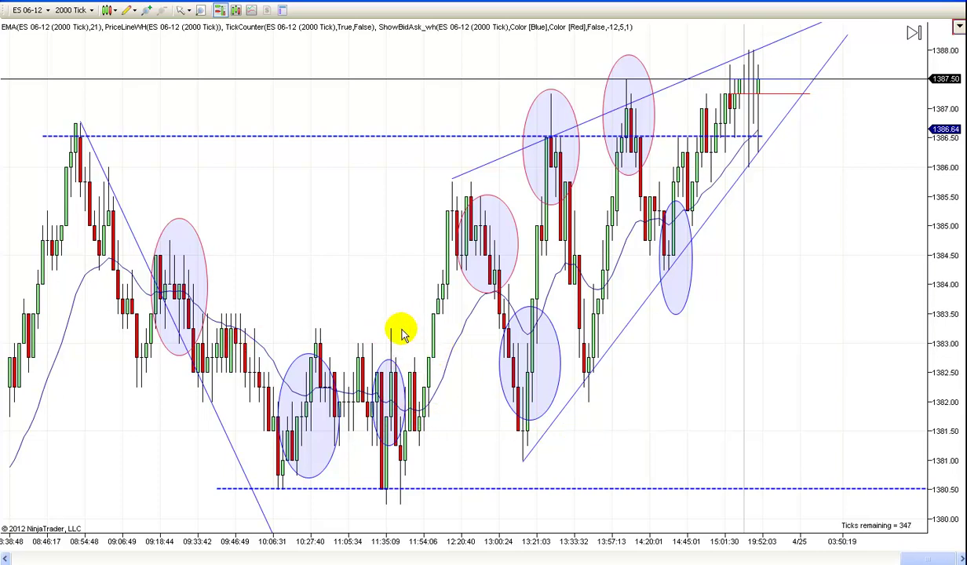
Move the dashed resistance line down to 1383.00, then back up to 1386.50
{"action": "left_click_drag", "start_coordinate": [371, 136], "coordinate": [374, 342]}
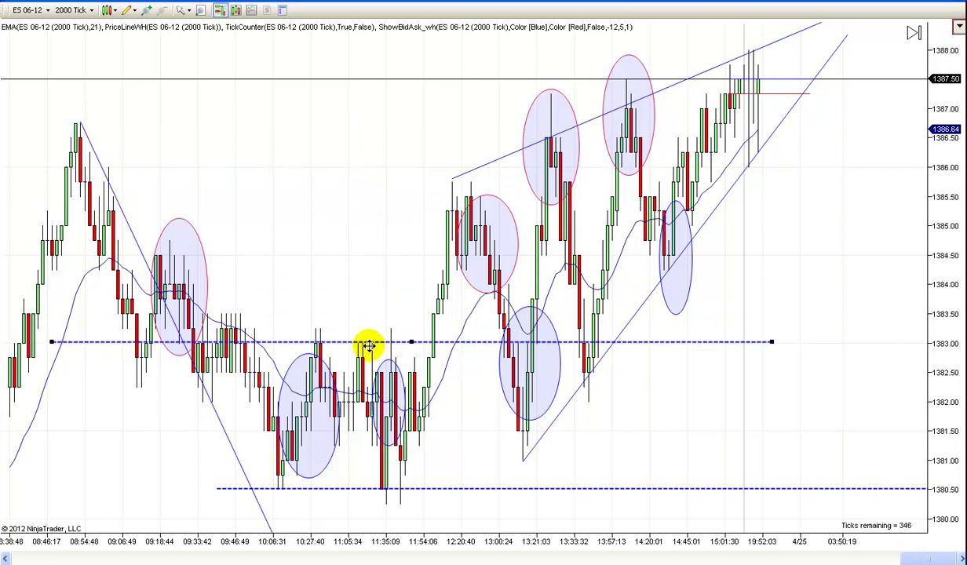
{"action": "left_click_drag", "start_coordinate": [368, 345], "coordinate": [386, 146]}
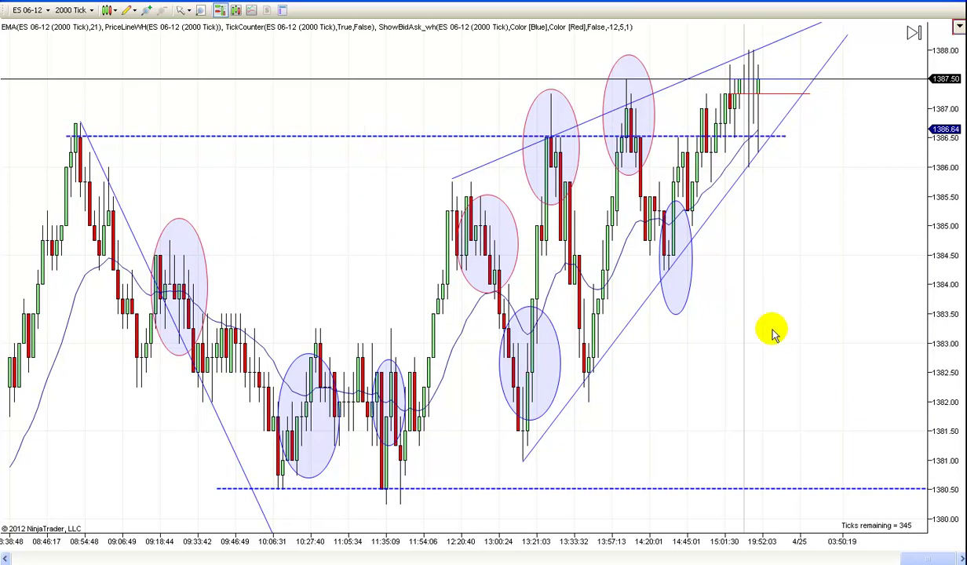
{"action": "left_click", "coordinate": [804, 357]}
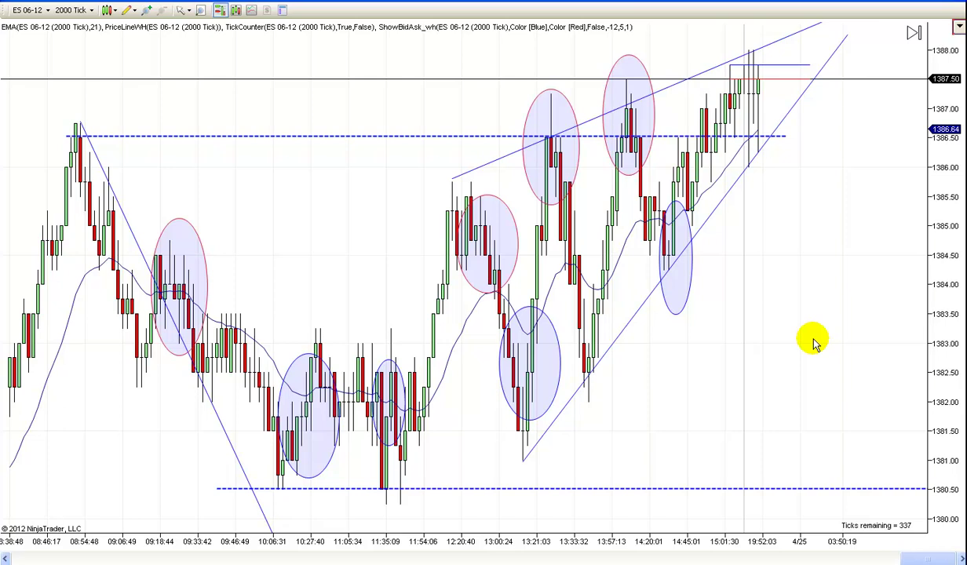
Pan to earlier bars and raise the dashed support line from 1380.50 to about 1382.25
{"action": "left_click_drag", "start_coordinate": [280, 274], "coordinate": [339, 272]}
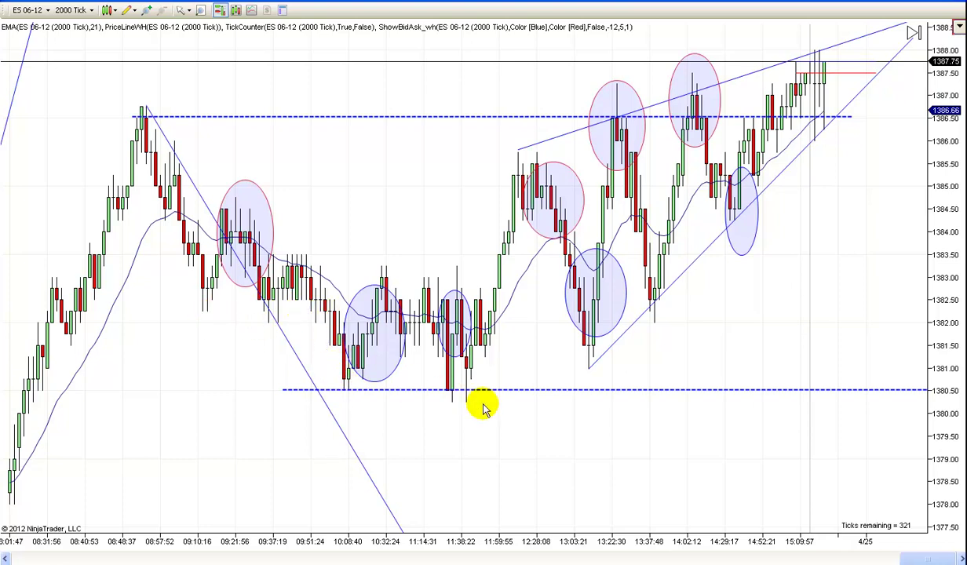
{"action": "left_click_drag", "start_coordinate": [498, 390], "coordinate": [366, 311]}
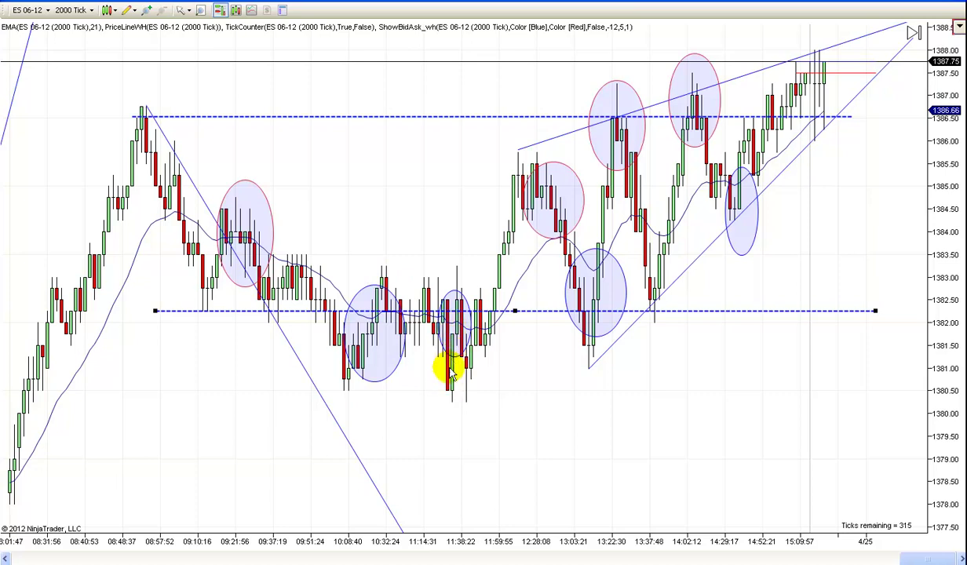
Lower the dashed support line back to 1380.50 beneath the midday lows
{"action": "left_click_drag", "start_coordinate": [535, 314], "coordinate": [558, 394]}
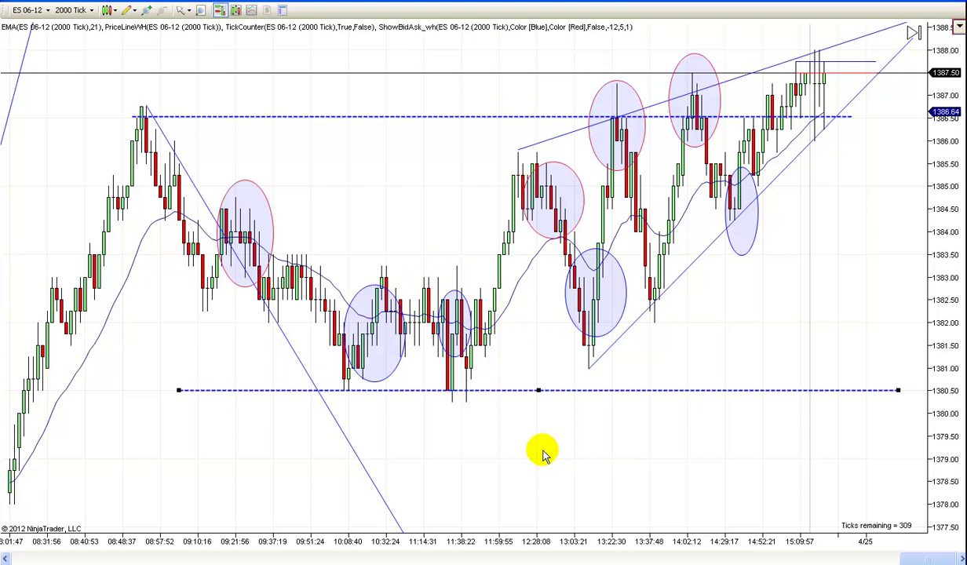
Stretch the small 11:38 swing ellipse wider to the right over more consolidation bars
{"action": "left_click", "coordinate": [471, 320]}
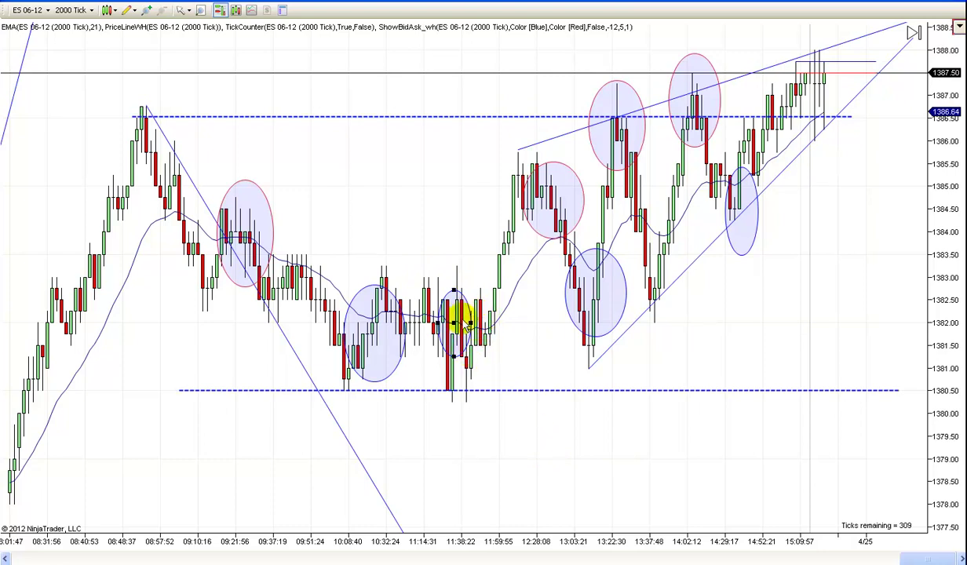
{"action": "left_click_drag", "start_coordinate": [471, 320], "coordinate": [519, 323]}
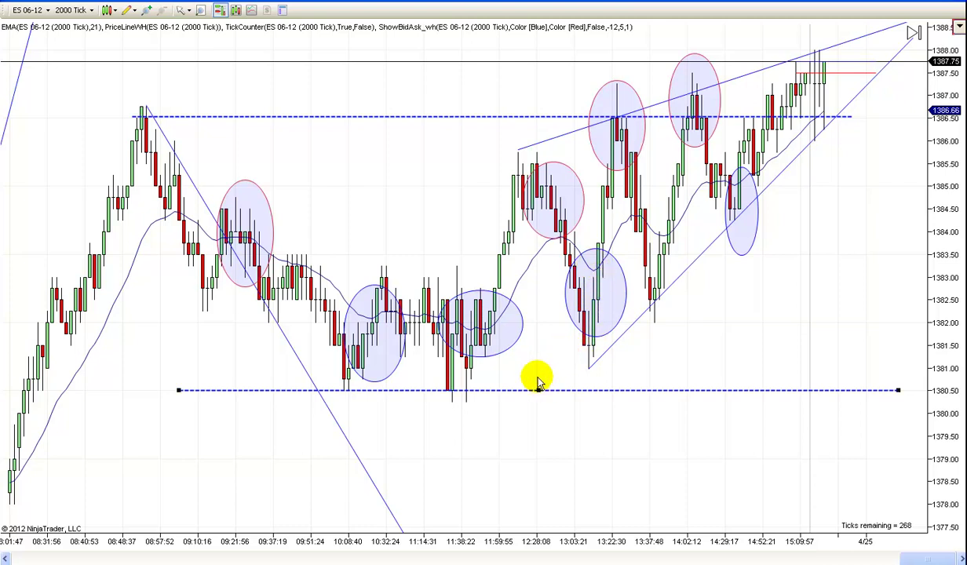
Raise the dashed support line to 1381.00, then further to about 1381.50
{"action": "left_click_drag", "start_coordinate": [507, 391], "coordinate": [518, 368]}
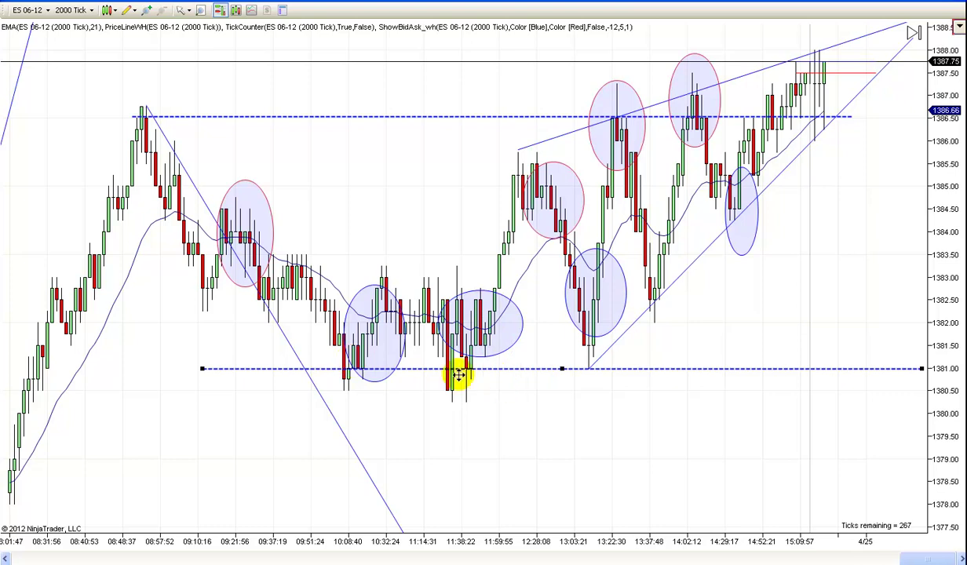
{"action": "left_click_drag", "start_coordinate": [598, 371], "coordinate": [603, 350]}
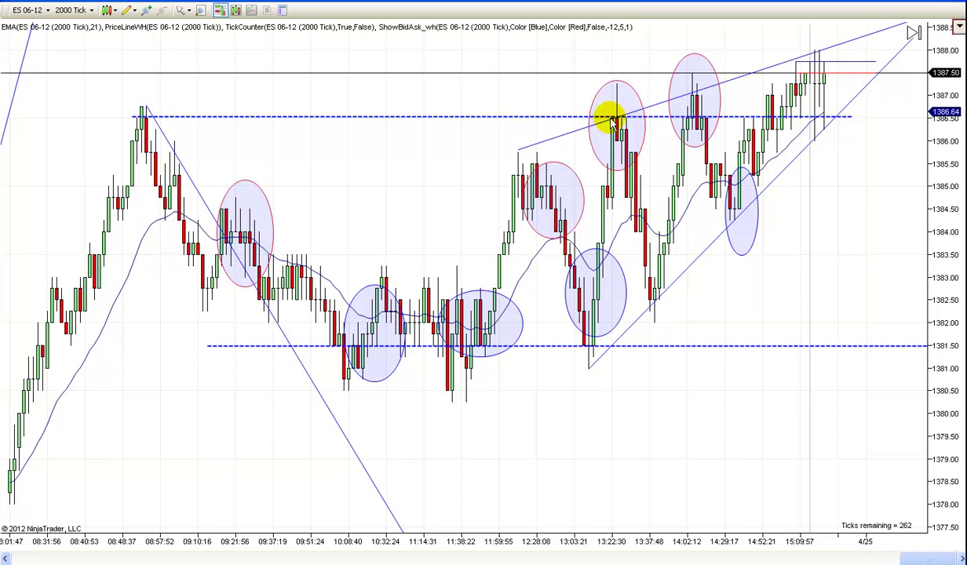
{"action": "left_click", "coordinate": [127, 11]}
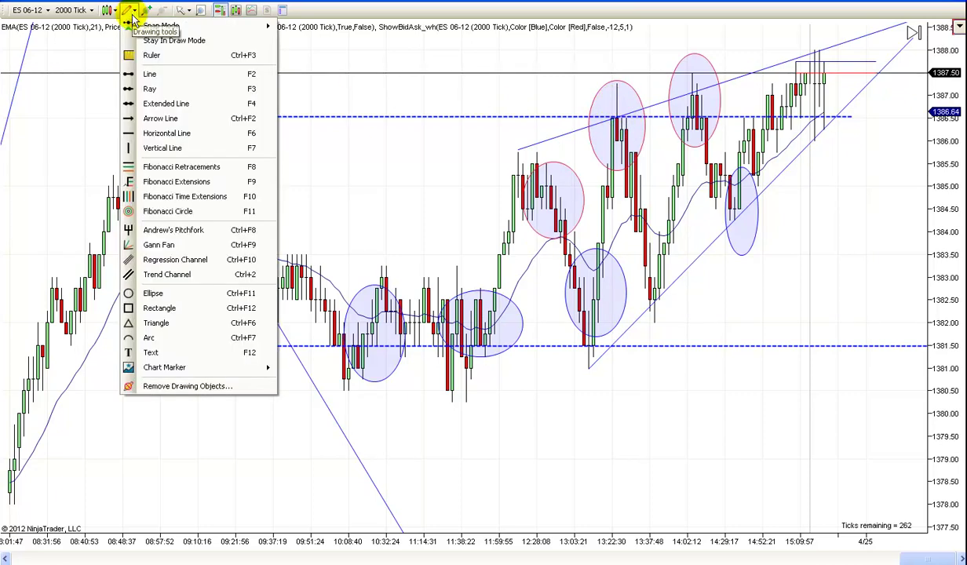
{"action": "left_click", "coordinate": [157, 118]}
{"action": "left_click", "coordinate": [448, 397]}
{"action": "left_click", "coordinate": [519, 162]}
{"action": "mouse_move", "coordinate": [492, 251]}
{"action": "left_mouse_down"}
{"action": "mouse_move", "coordinate": [578, 272]}
{"action": "mouse_move", "coordinate": [621, 231]}
{"action": "mouse_move", "coordinate": [631, 203]}
{"action": "mouse_move", "coordinate": [700, 272]}
{"action": "mouse_move", "coordinate": [694, 265]}
{"action": "left_mouse_up"}
{"action": "key", "text": "Delete"}
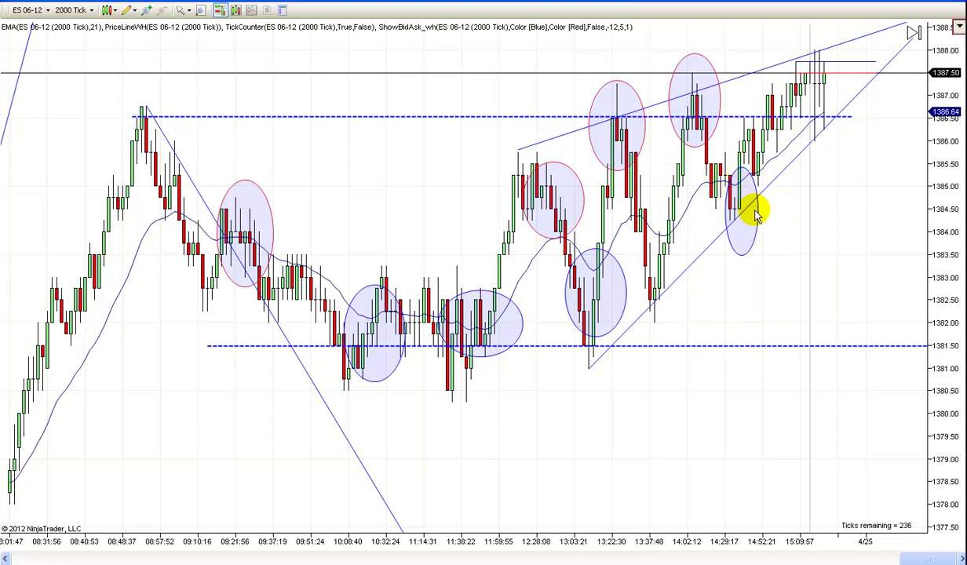
Shorten the last swing-low ellipse and reposition it tightly over the bars at the lower wedge line
{"action": "left_click_drag", "start_coordinate": [741, 253], "coordinate": [739, 233]}
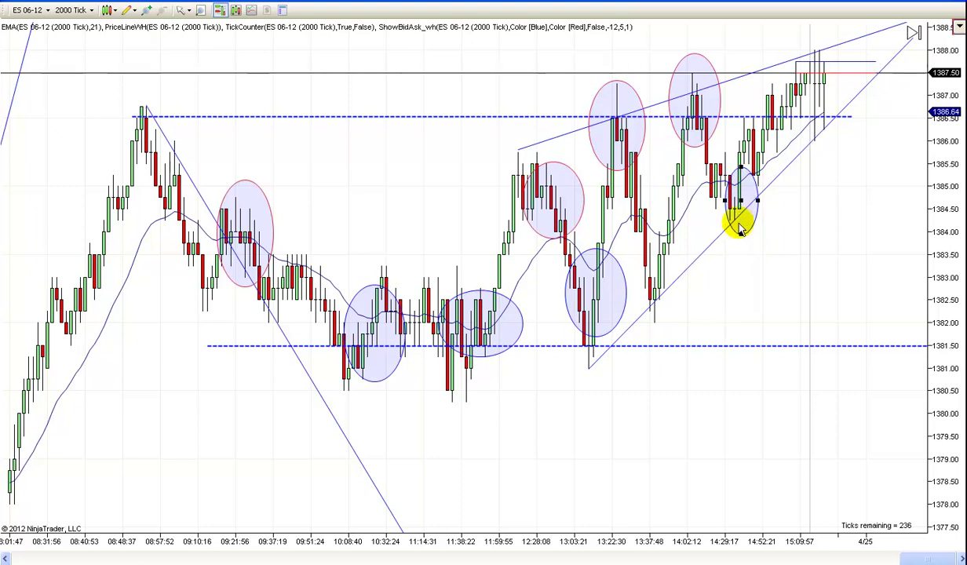
{"action": "left_click_drag", "start_coordinate": [738, 199], "coordinate": [733, 201]}
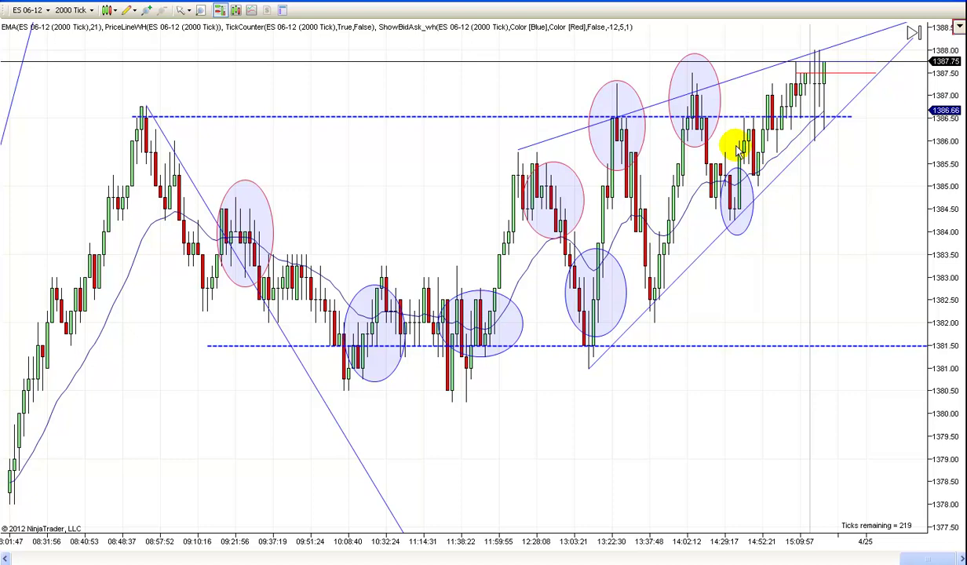
{"action": "left_click_drag", "start_coordinate": [677, 422], "coordinate": [640, 422]}
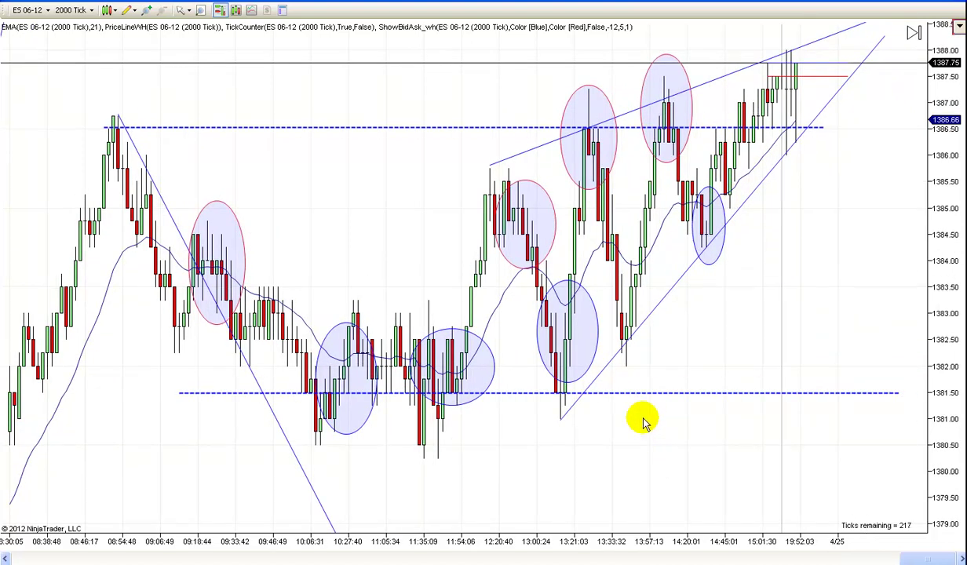